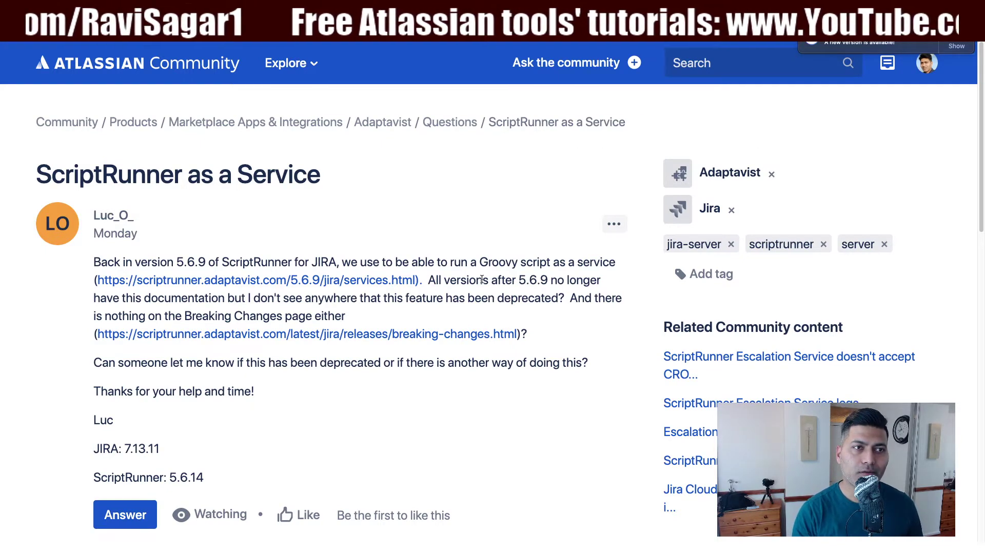
Move from the 'ScriptRunner as a Service' community post to the ScriptRunner Jobs documentation tab
{"action": "key", "text": "ctrl+Tab"}
{"action": "scroll", "coordinate": [472, 281], "scroll_direction": "up", "scroll_amount": 5}
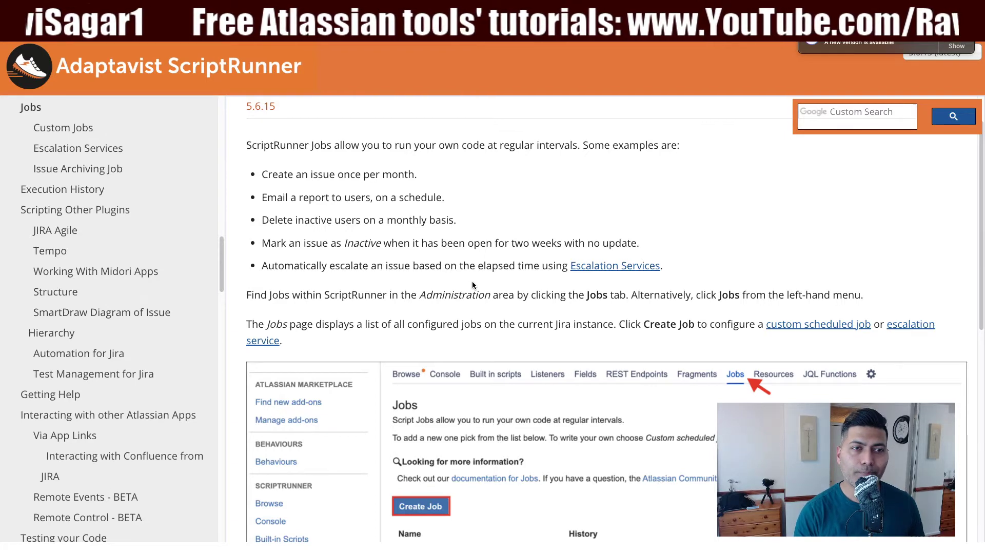
{"action": "scroll", "coordinate": [472, 282], "scroll_direction": "up", "scroll_amount": 1}
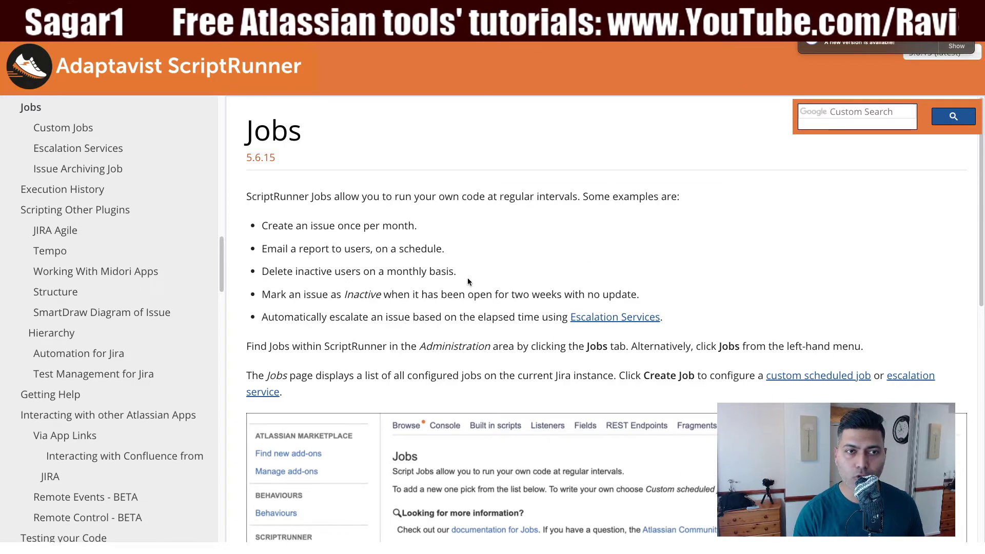
{"action": "scroll", "coordinate": [467, 278], "scroll_direction": "down", "scroll_amount": 1}
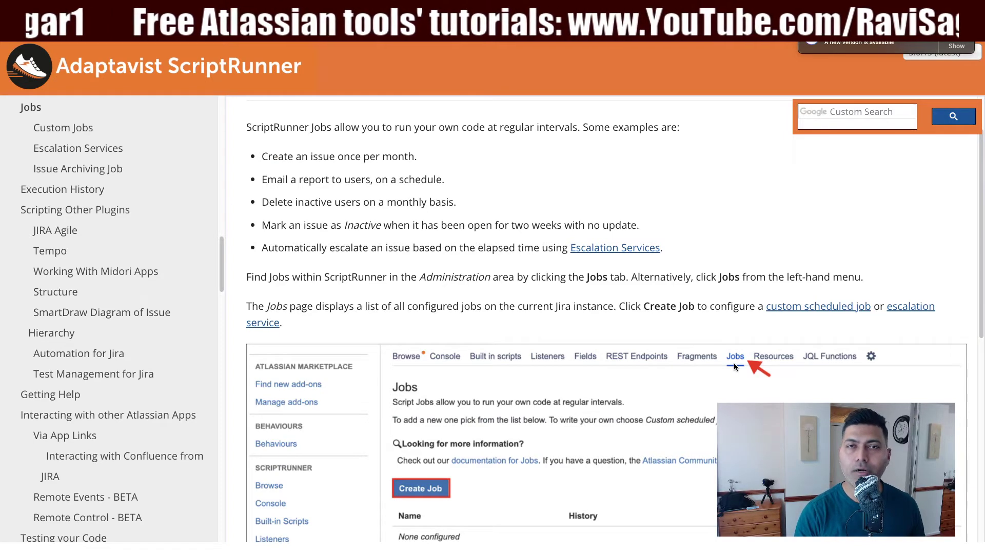
{"action": "scroll", "coordinate": [734, 367], "scroll_direction": "down", "scroll_amount": 1}
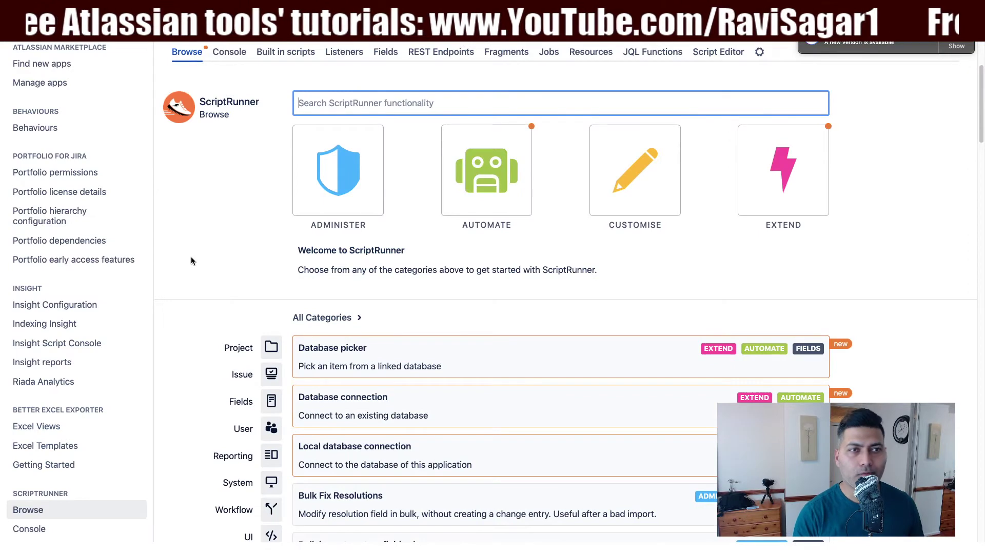
Go to the Jobs tab of ScriptRunner in Jira administration, which shows no jobs yet
{"action": "scroll", "coordinate": [198, 262], "scroll_direction": "up", "scroll_amount": 3}
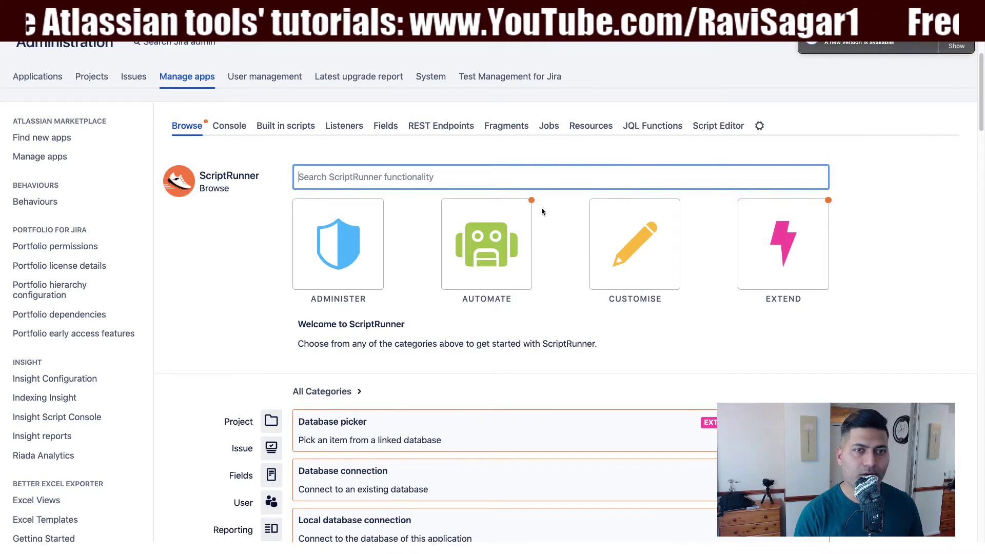
{"action": "left_click", "coordinate": [558, 131]}
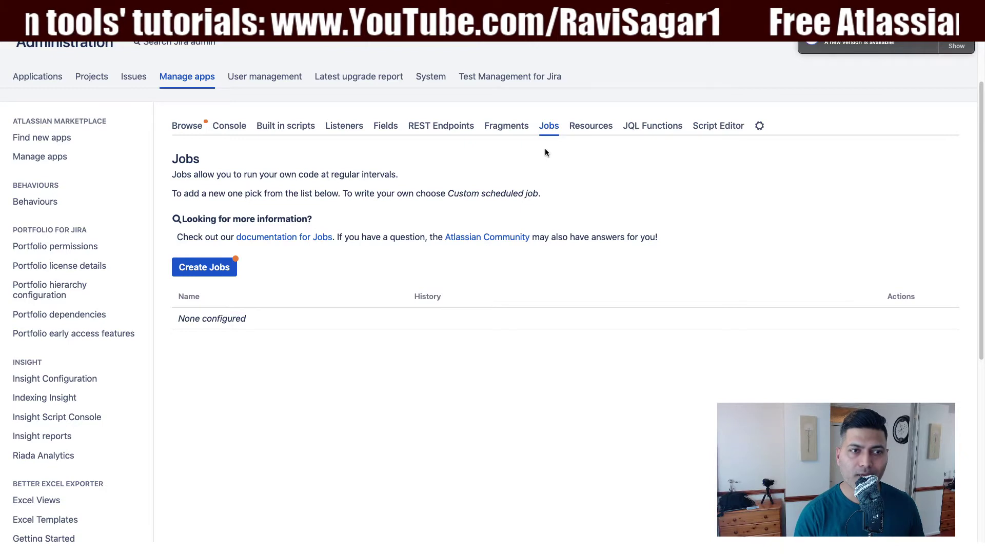
Begin a new ScriptRunner job, enlarge the page, and pick the Escalation service job type
{"action": "left_click", "coordinate": [209, 272]}
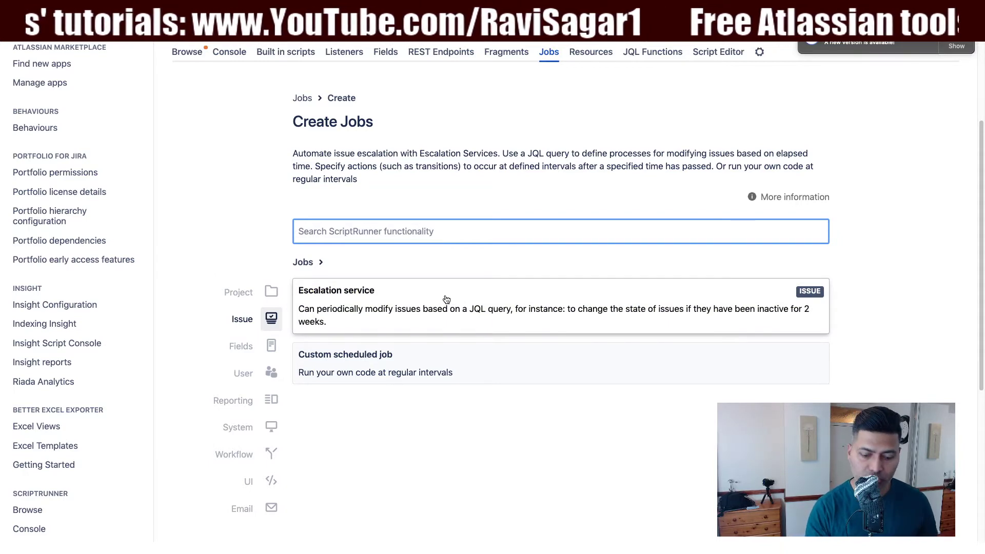
{"action": "scroll", "coordinate": [447, 300], "scroll_direction": "down", "scroll_amount": 1}
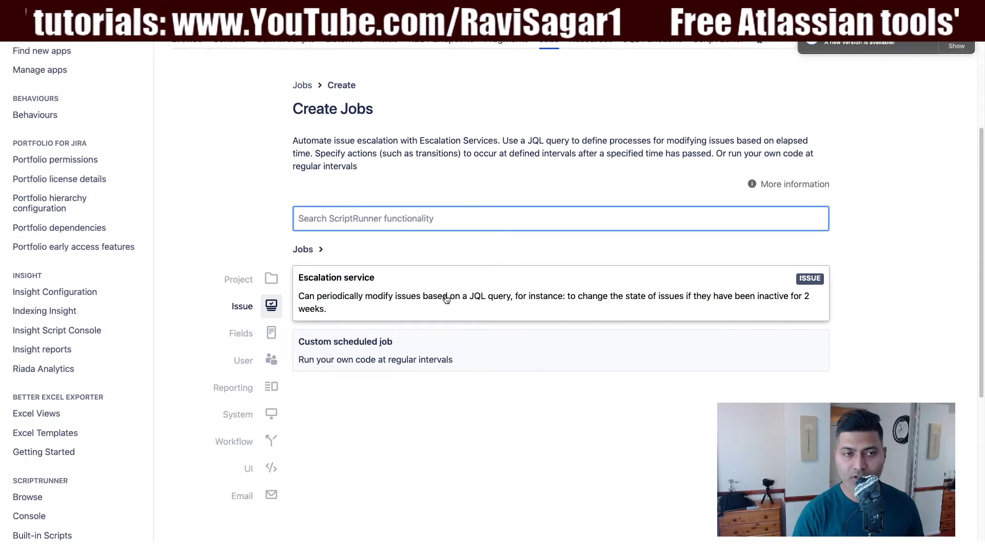
{"action": "key", "text": "super+plus"}
{"action": "scroll", "coordinate": [450, 297], "scroll_direction": "up", "scroll_amount": 3}
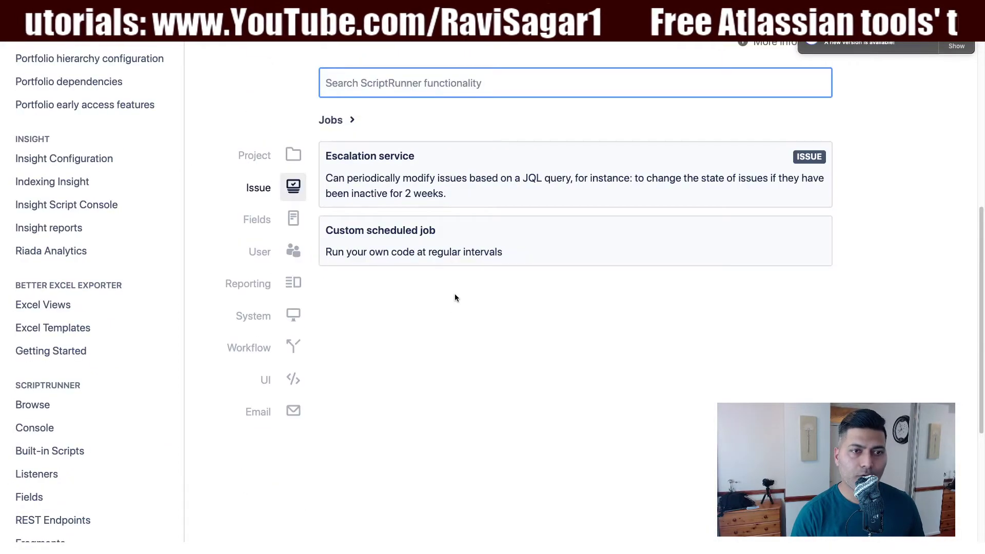
{"action": "scroll", "coordinate": [454, 298], "scroll_direction": "up", "scroll_amount": 2}
{"action": "left_click", "coordinate": [460, 269]}
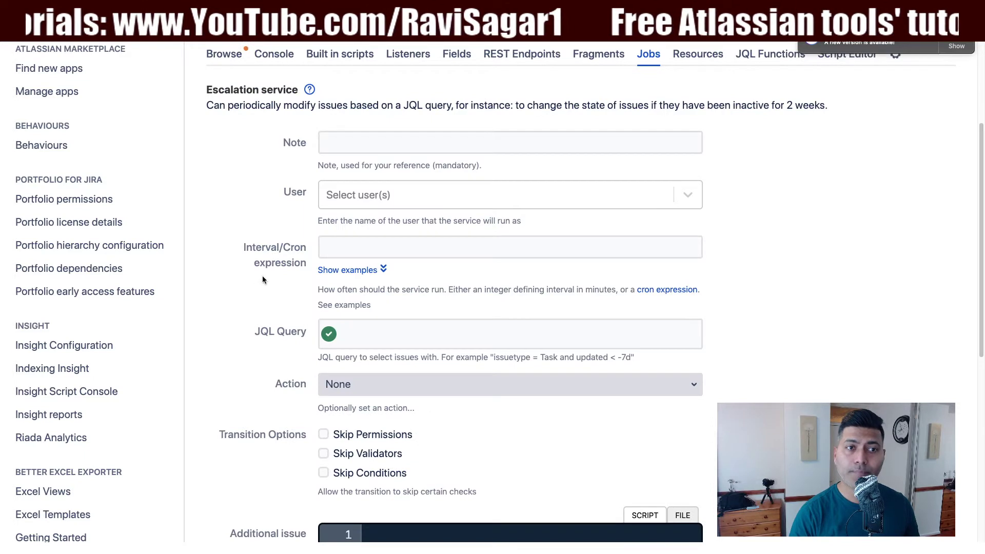
Highlight the Escalation service description and reveal the example schedules for Interval/Cron expression
{"action": "triple_click", "coordinate": [346, 104]}
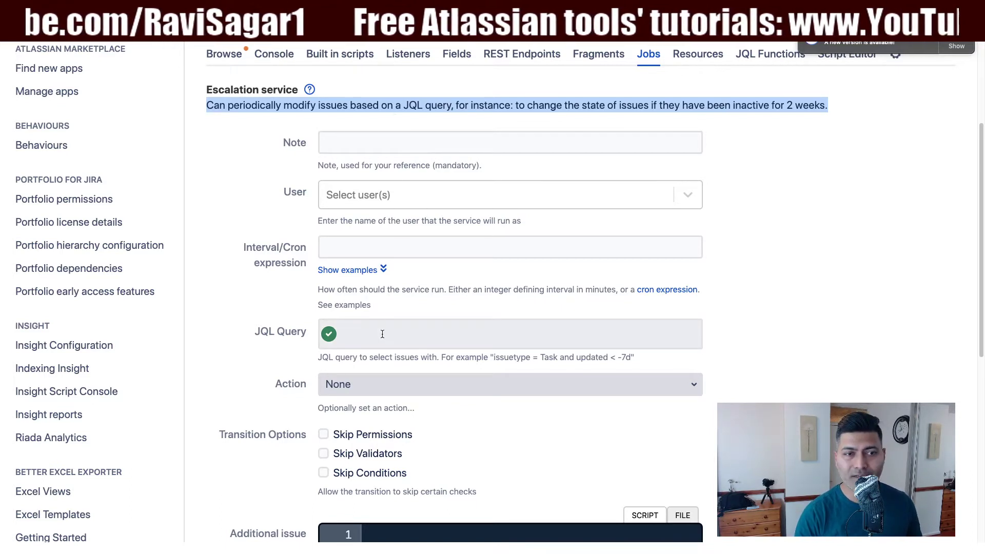
{"action": "left_click", "coordinate": [345, 270]}
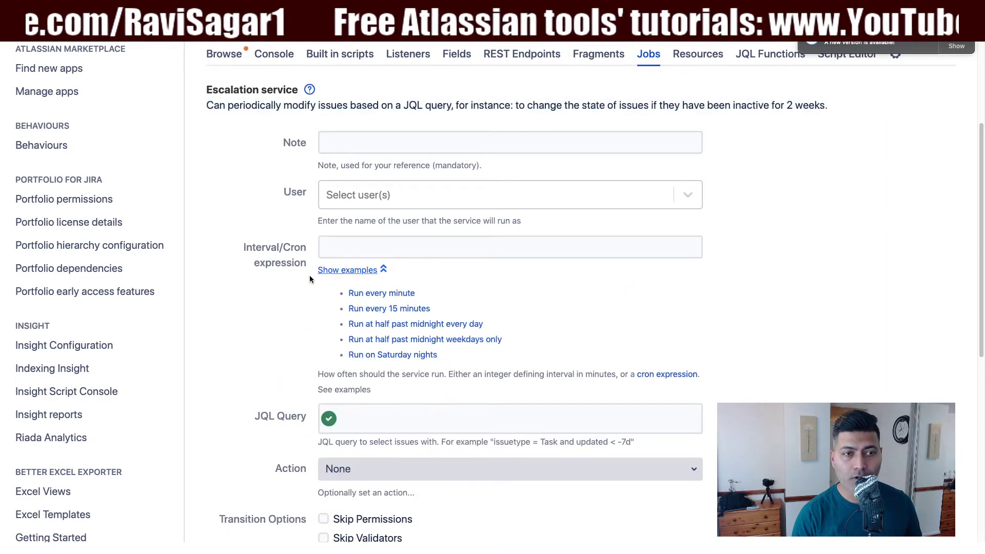
{"action": "scroll", "coordinate": [254, 301], "scroll_direction": "down", "scroll_amount": 6}
{"action": "scroll", "coordinate": [288, 293], "scroll_direction": "up", "scroll_amount": 2}
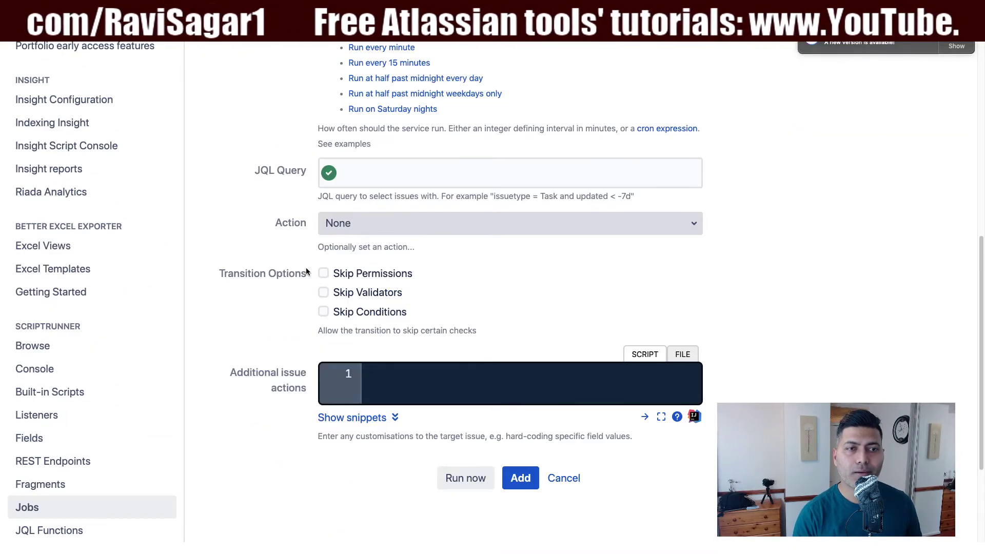
Browse the escalation service's Action list and close it without choosing an action
{"action": "left_click", "coordinate": [414, 229]}
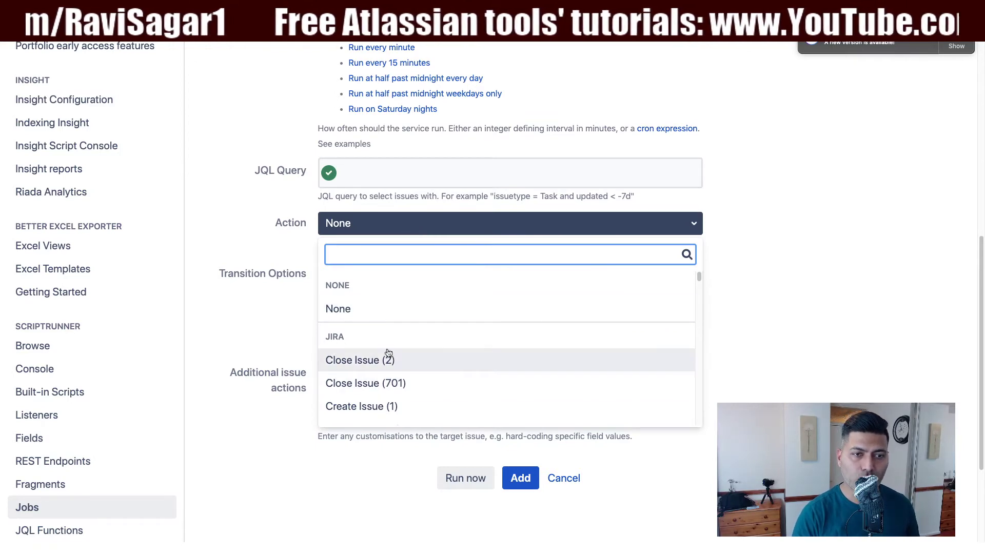
{"action": "scroll", "coordinate": [385, 369], "scroll_direction": "down", "scroll_amount": 3}
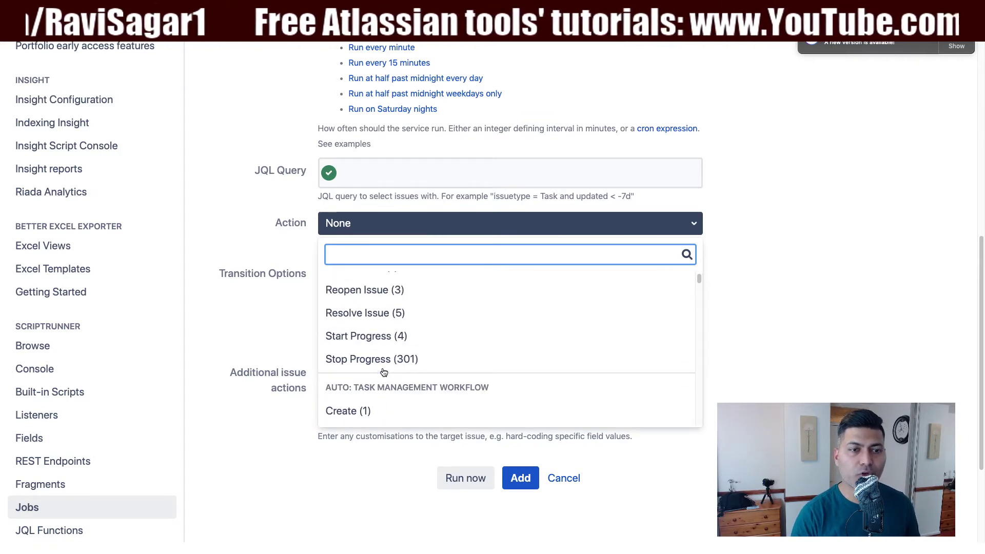
{"action": "scroll", "coordinate": [383, 372], "scroll_direction": "up", "scroll_amount": 3}
{"action": "scroll", "coordinate": [385, 369], "scroll_direction": "down", "scroll_amount": 2}
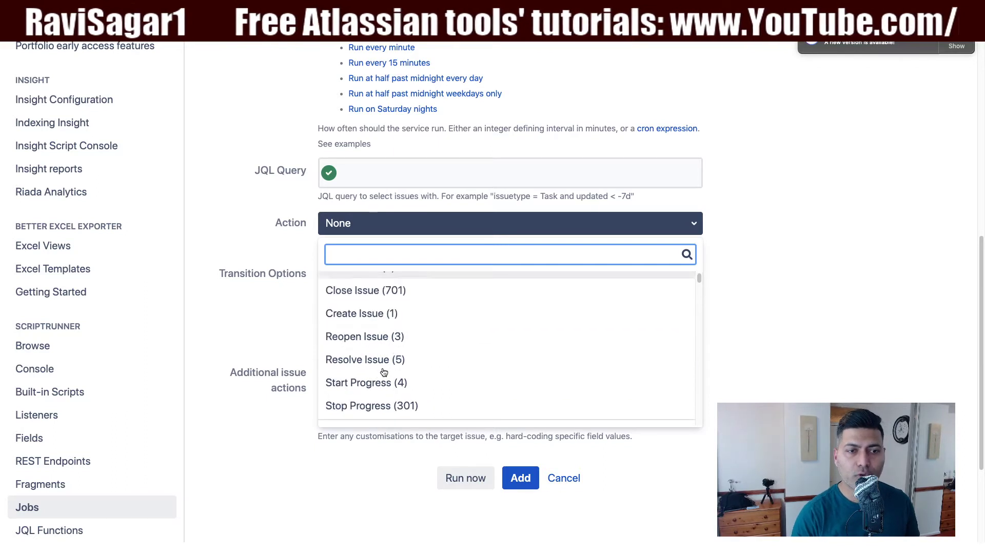
{"action": "scroll", "coordinate": [391, 338], "scroll_direction": "down", "scroll_amount": 3}
{"action": "scroll", "coordinate": [391, 358], "scroll_direction": "down", "scroll_amount": 1}
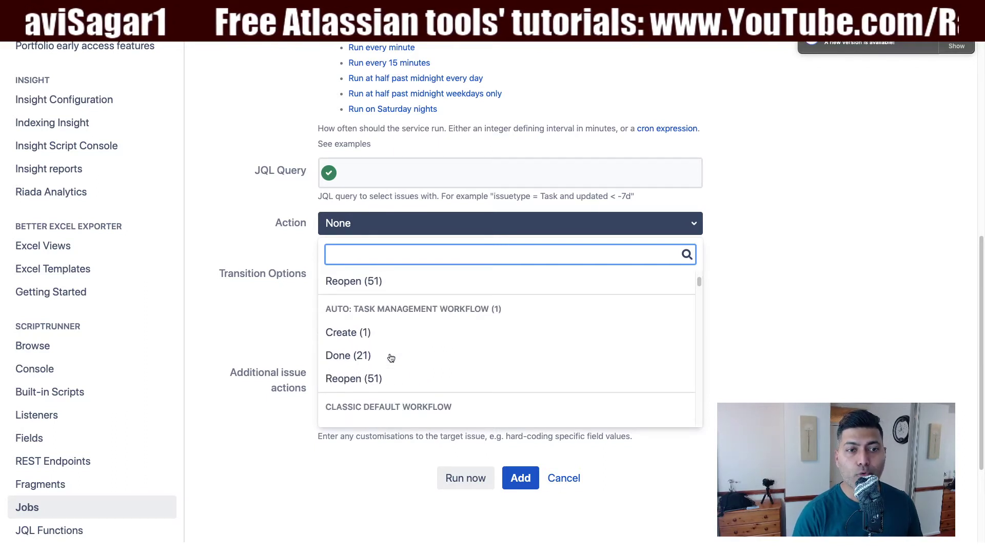
{"action": "left_click", "coordinate": [223, 241]}
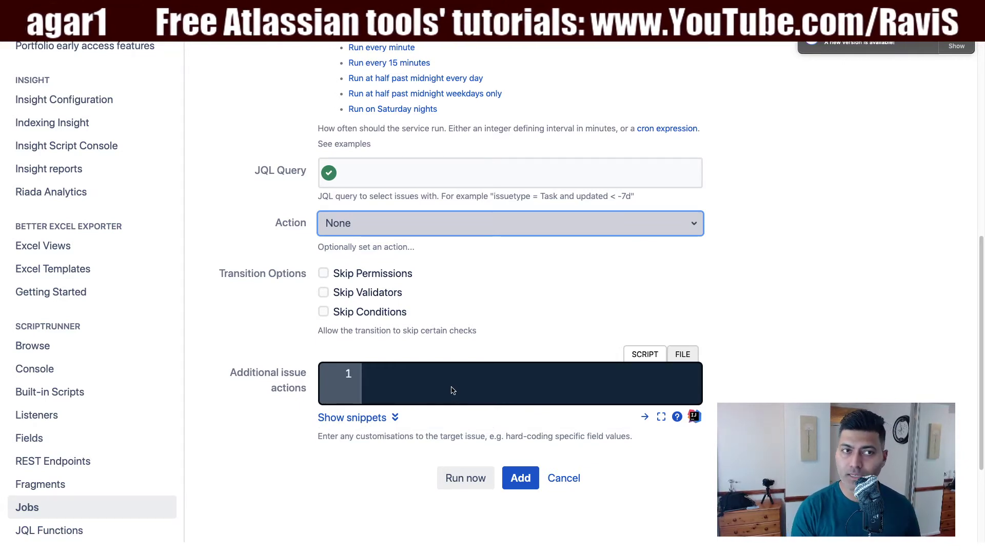
Cancel the Escalation service form to go back to the Jobs page
{"action": "scroll", "coordinate": [452, 390], "scroll_direction": "up", "scroll_amount": 8}
{"action": "scroll", "coordinate": [451, 386], "scroll_direction": "down", "scroll_amount": 9}
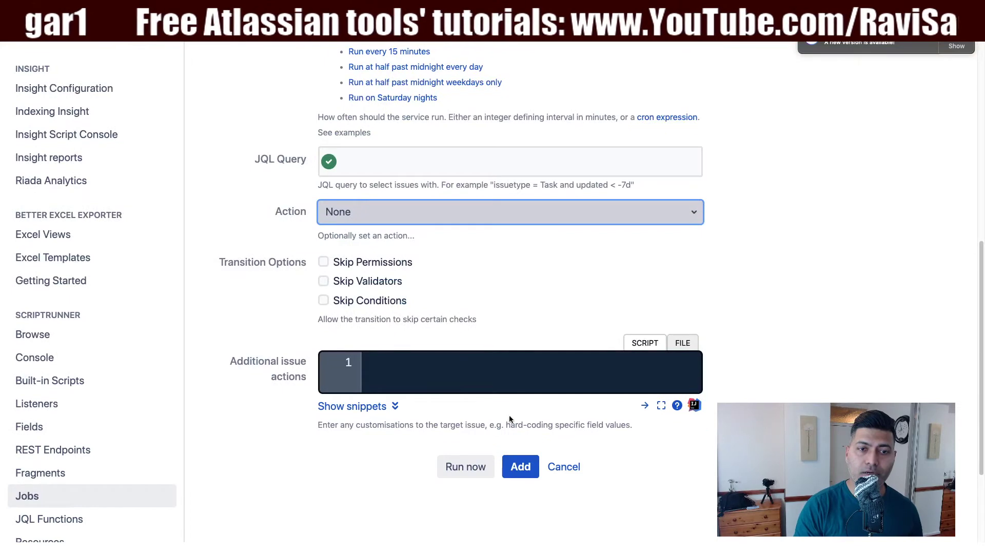
{"action": "left_click", "coordinate": [561, 468]}
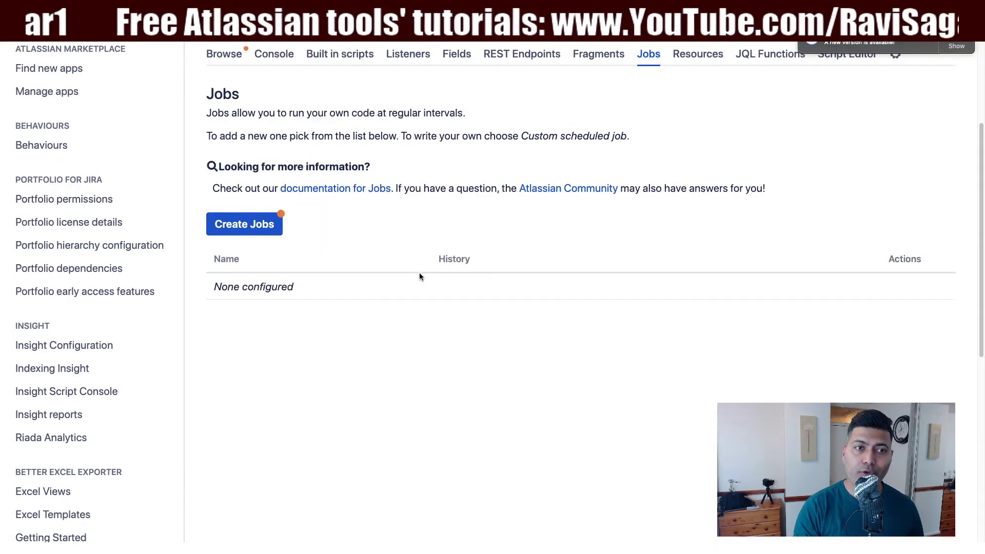
Start a new job and choose the Custom scheduled job type
{"action": "left_click", "coordinate": [263, 228]}
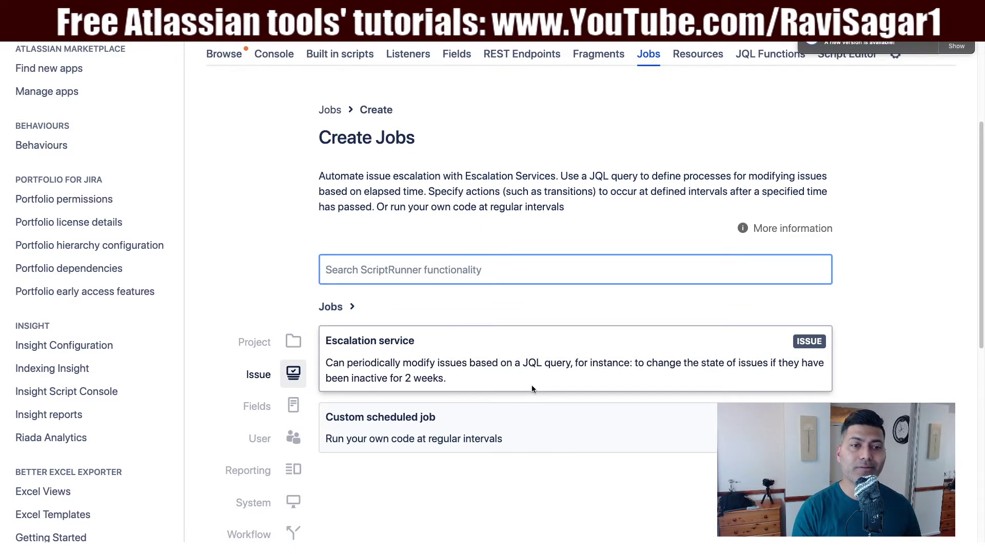
{"action": "left_click", "coordinate": [493, 426]}
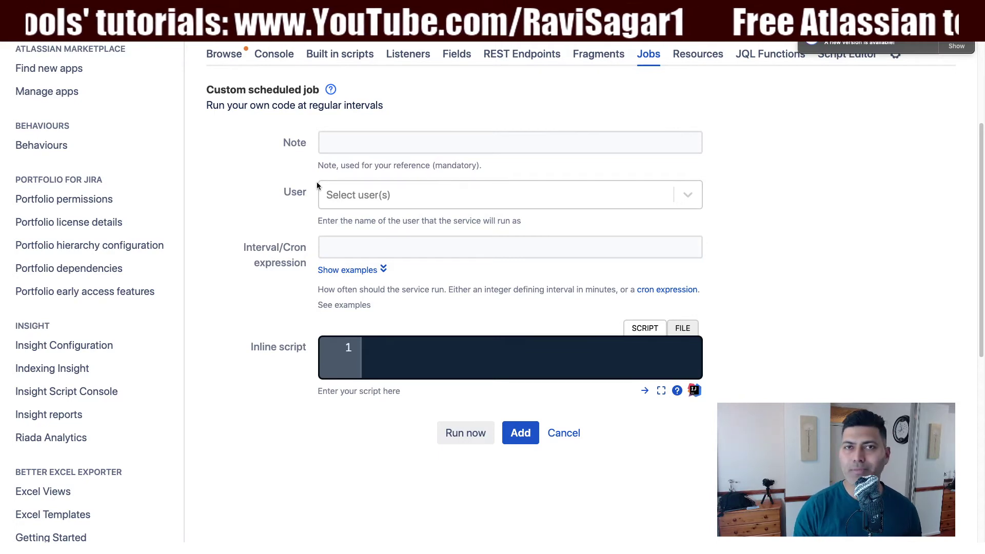
{"action": "left_click", "coordinate": [414, 189]}
{"action": "left_click", "coordinate": [445, 168]}
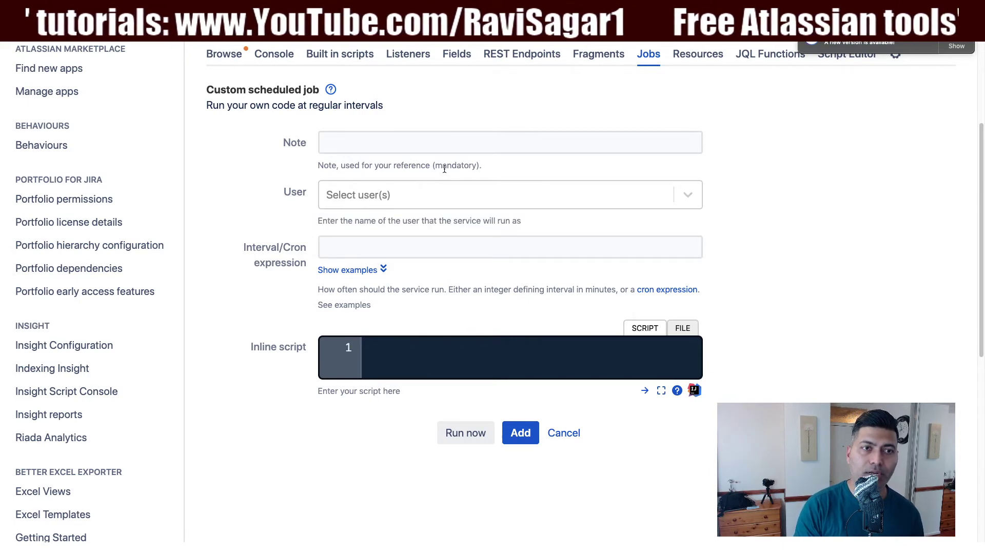
{"action": "left_click", "coordinate": [357, 249]}
{"action": "left_click", "coordinate": [404, 345]}
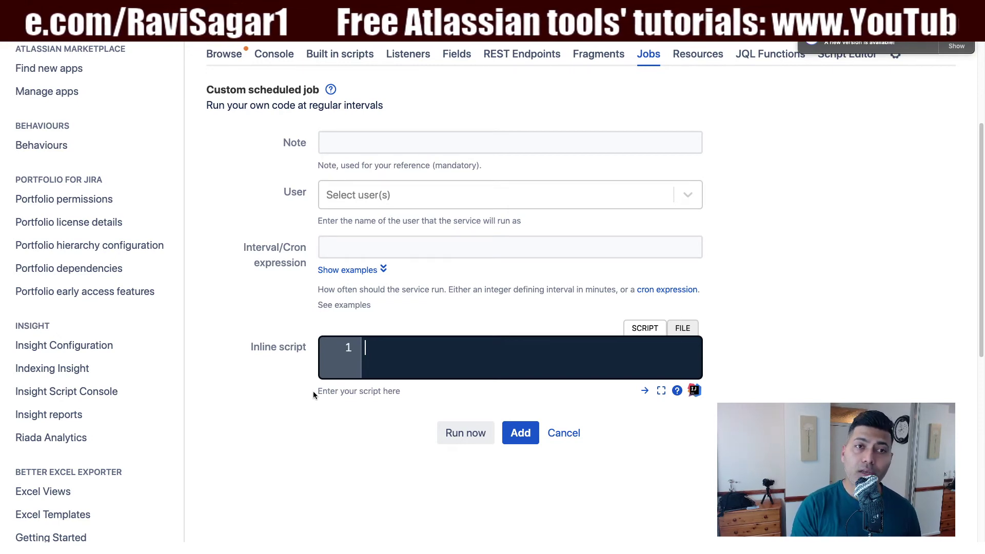
{"action": "scroll", "coordinate": [257, 401], "scroll_direction": "down", "scroll_amount": 7}
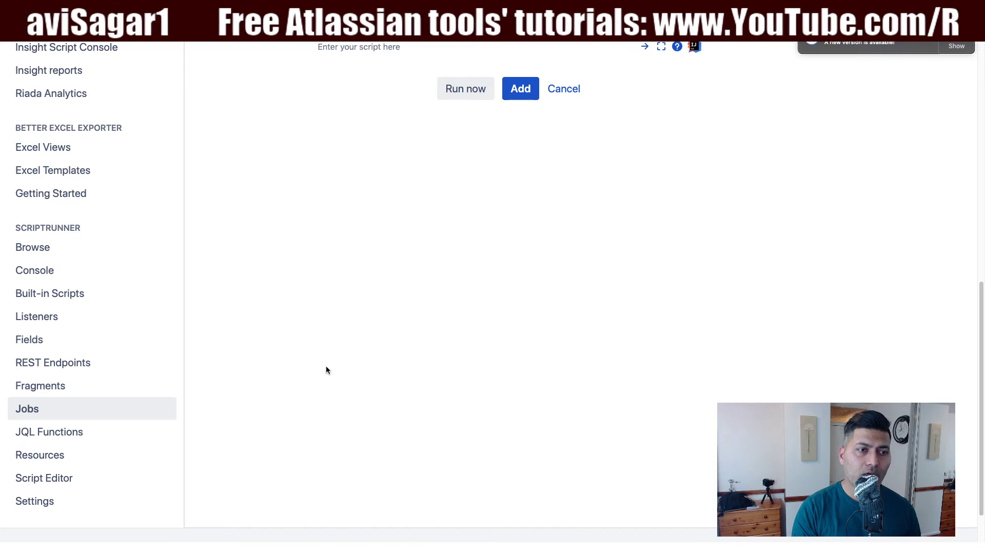
{"action": "scroll", "coordinate": [326, 365], "scroll_direction": "up", "scroll_amount": 9}
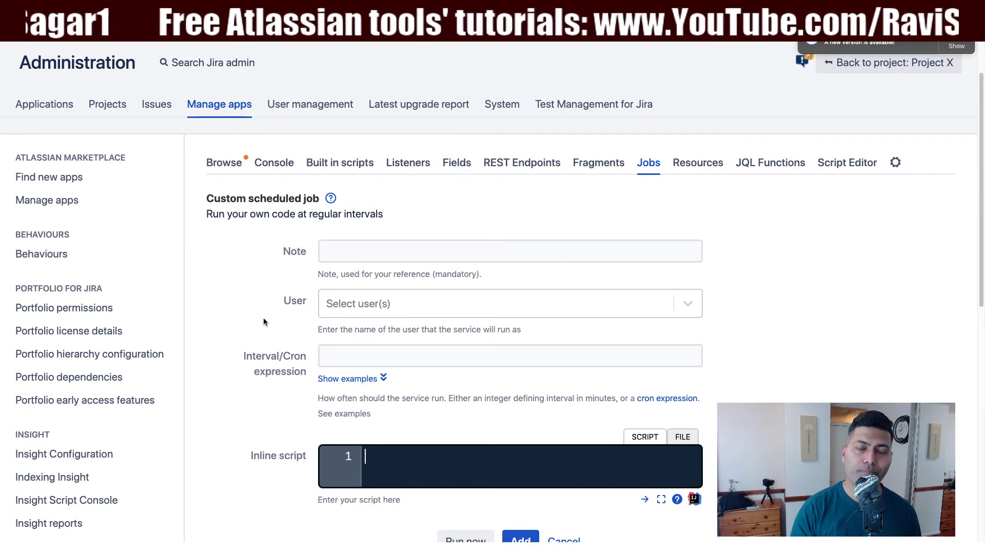
Search Jira admin for 'service', go to Services, and leave the unsaved job form
{"action": "type", "text": ".serv"}
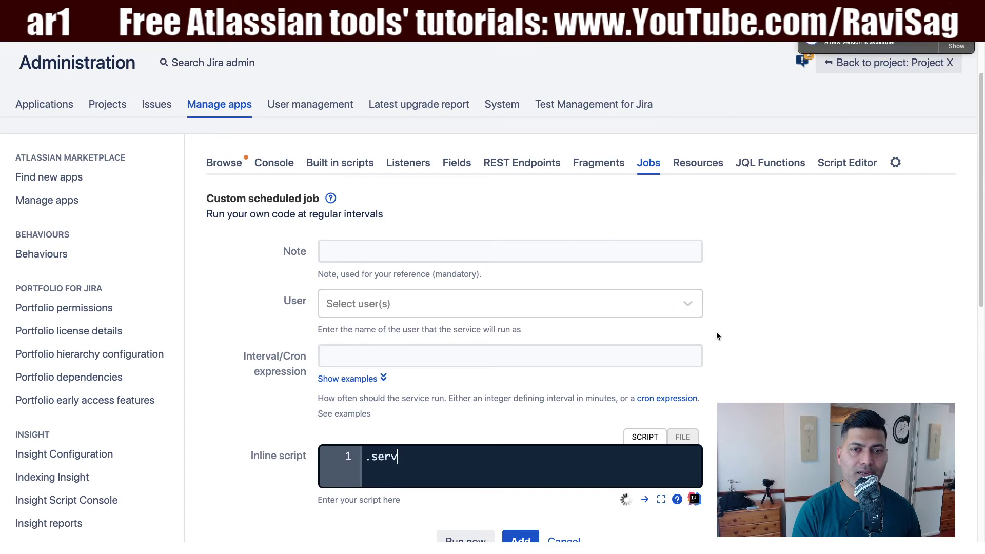
{"action": "left_click", "coordinate": [718, 335]}
{"action": "key", "text": "period"}
{"action": "type", "text": "se"}
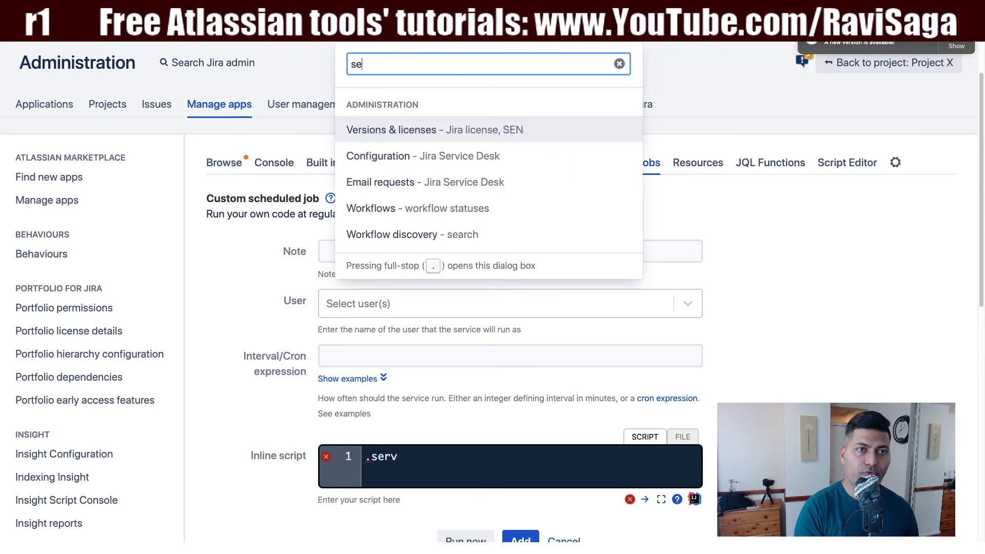
{"action": "type", "text": "rvice"}
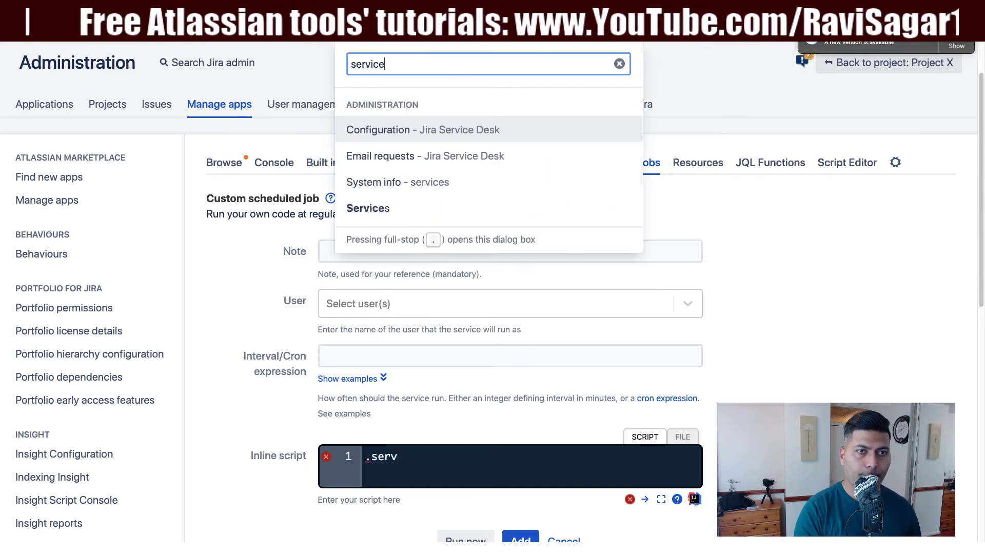
{"action": "key", "text": "Down"}
{"action": "key", "text": "Down"}
{"action": "key", "text": "Down"}
{"action": "key", "text": "Return"}
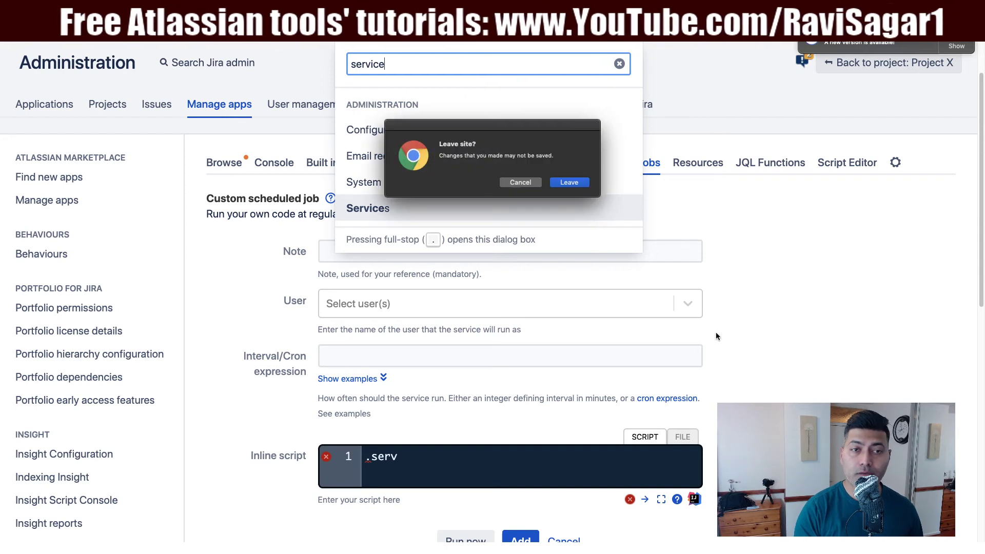
{"action": "left_click", "coordinate": [554, 184]}
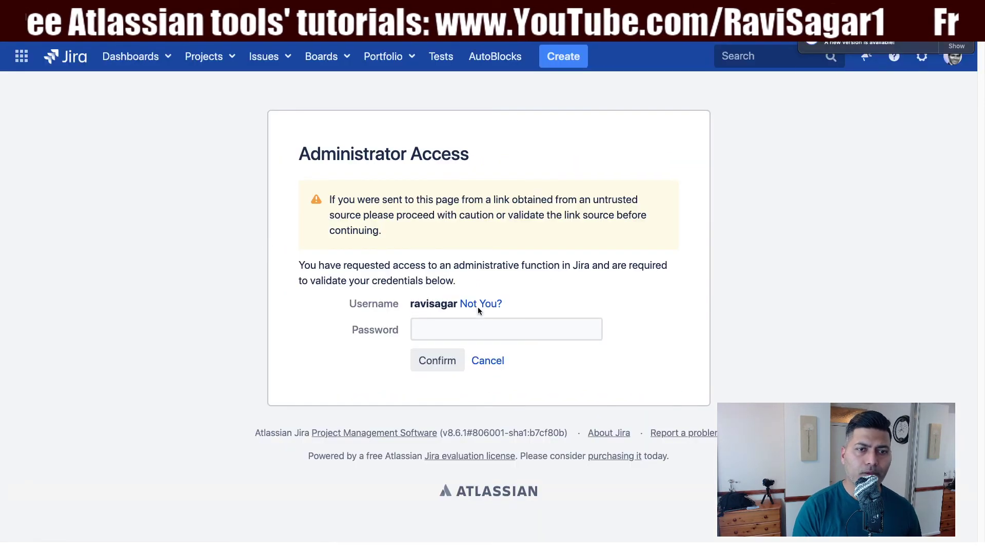
Confirm administrator access with the account password, then scroll through the ScriptRunner Jobs docs
{"action": "type", "text": "•••••••"}
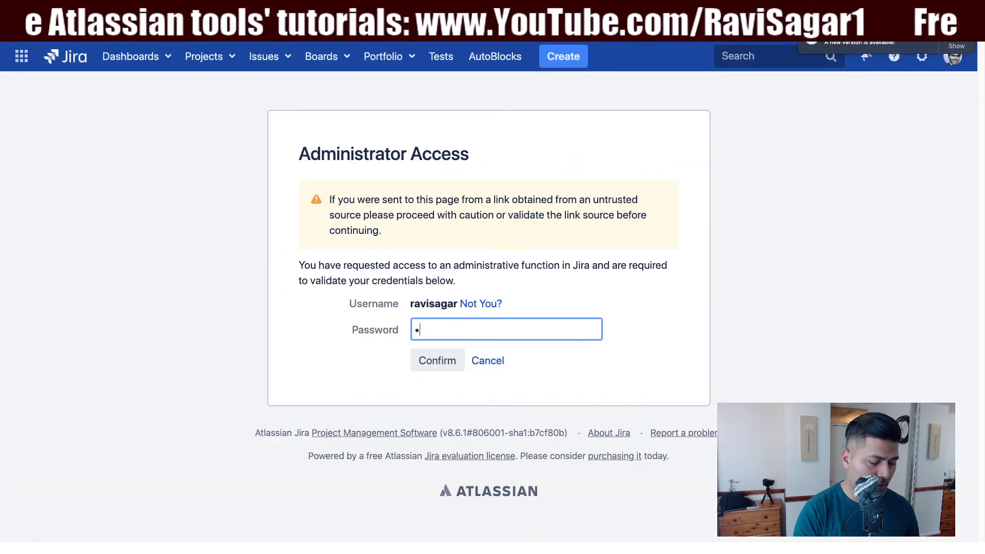
{"action": "type", "text": "•••"}
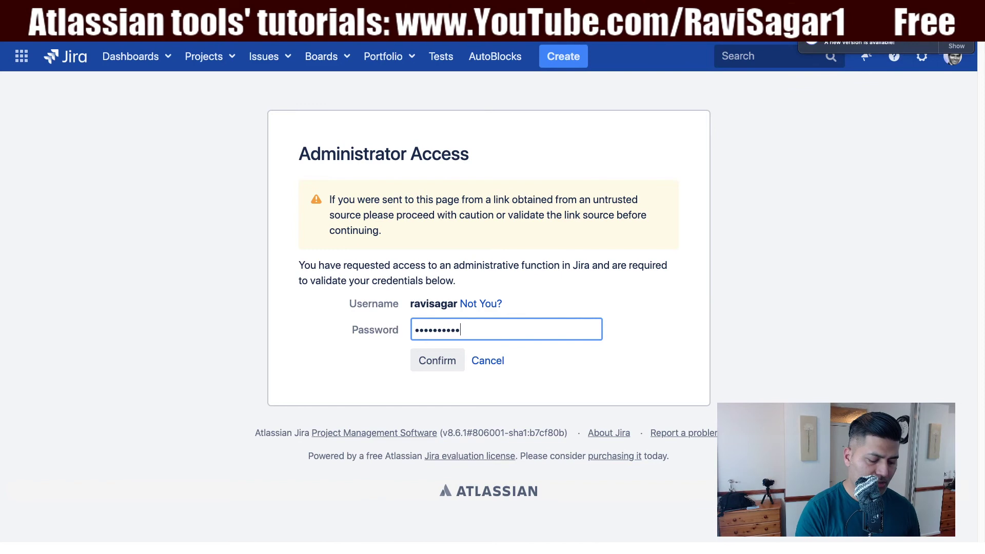
{"action": "key", "text": "Return"}
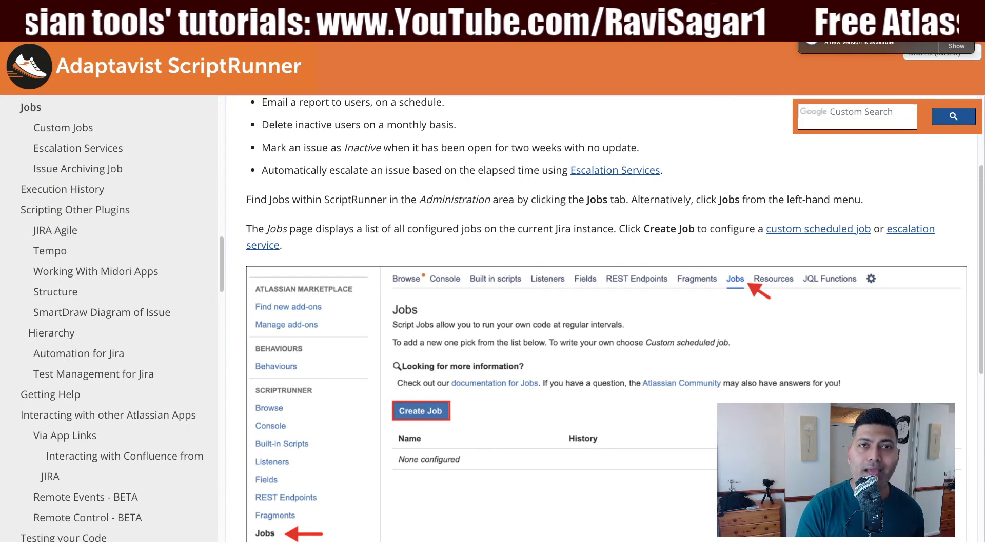
{"action": "scroll", "coordinate": [440, 182], "scroll_direction": "down", "scroll_amount": 6}
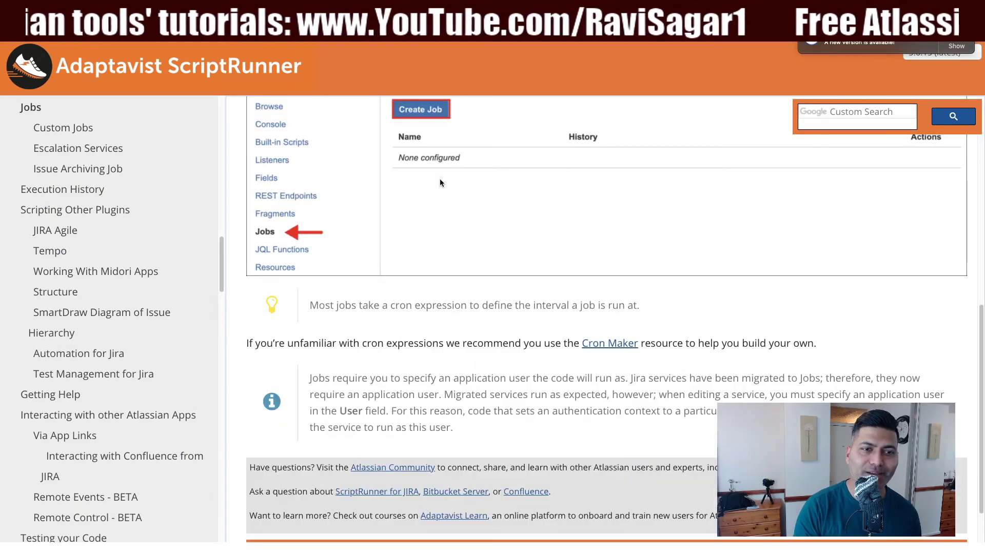
{"action": "scroll", "coordinate": [439, 182], "scroll_direction": "down", "scroll_amount": 3}
{"action": "scroll", "coordinate": [440, 182], "scroll_direction": "up", "scroll_amount": 20}
{"action": "scroll", "coordinate": [440, 182], "scroll_direction": "down", "scroll_amount": 2}
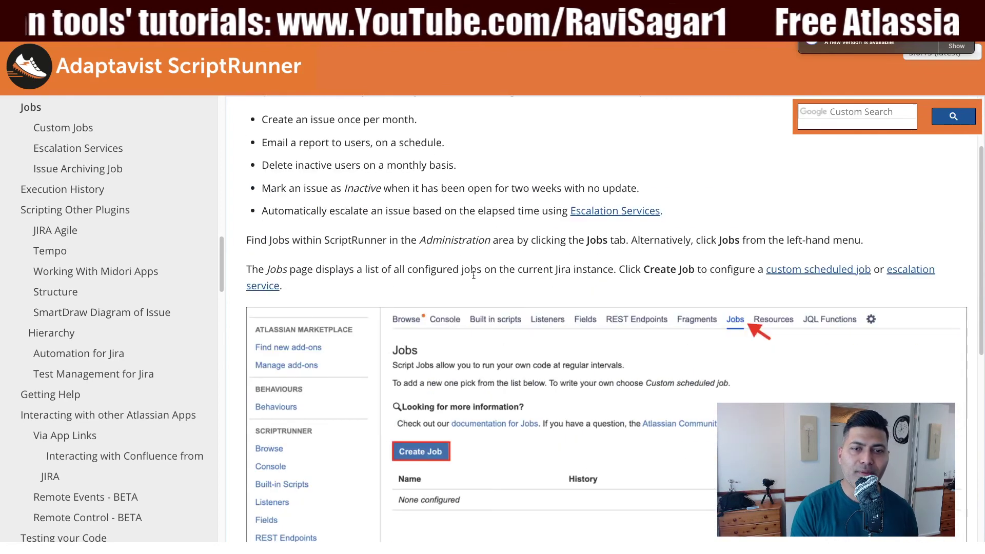